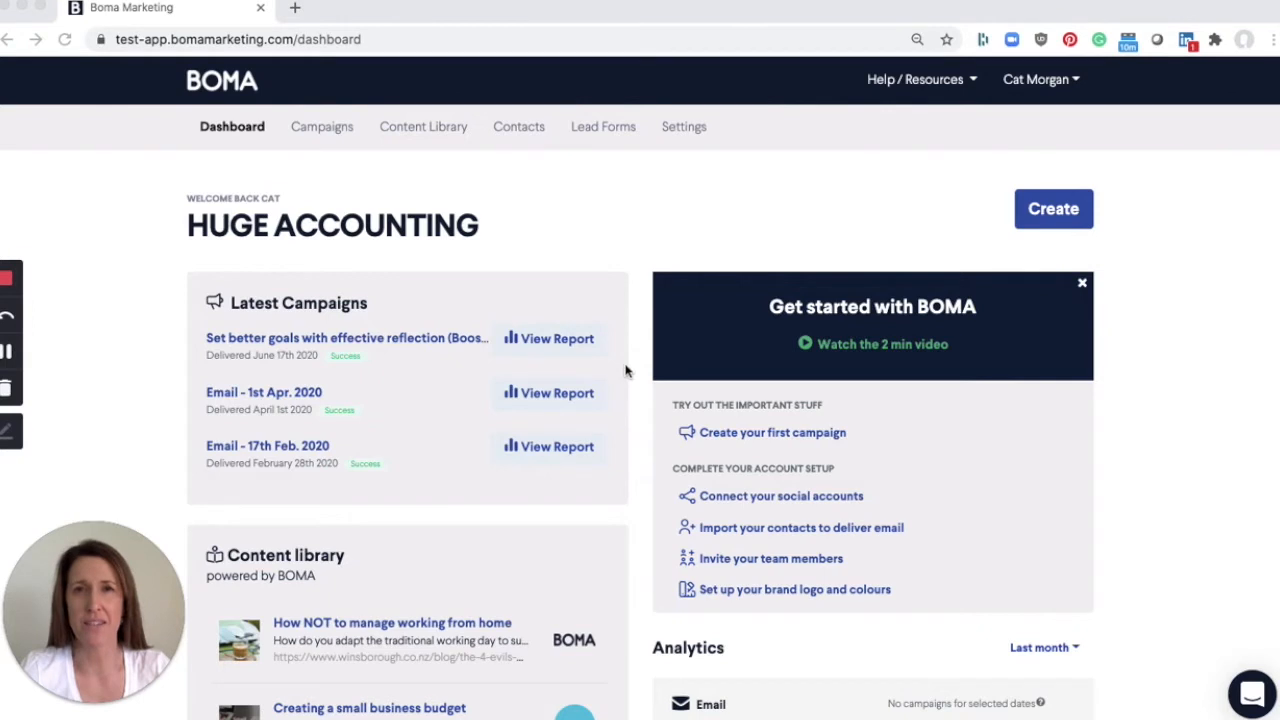
- Open the Newsletter lead form and examine its heading, body text, form fields and the preview of the sign-up page
{"action": "left_click", "coordinate": [603, 134]}
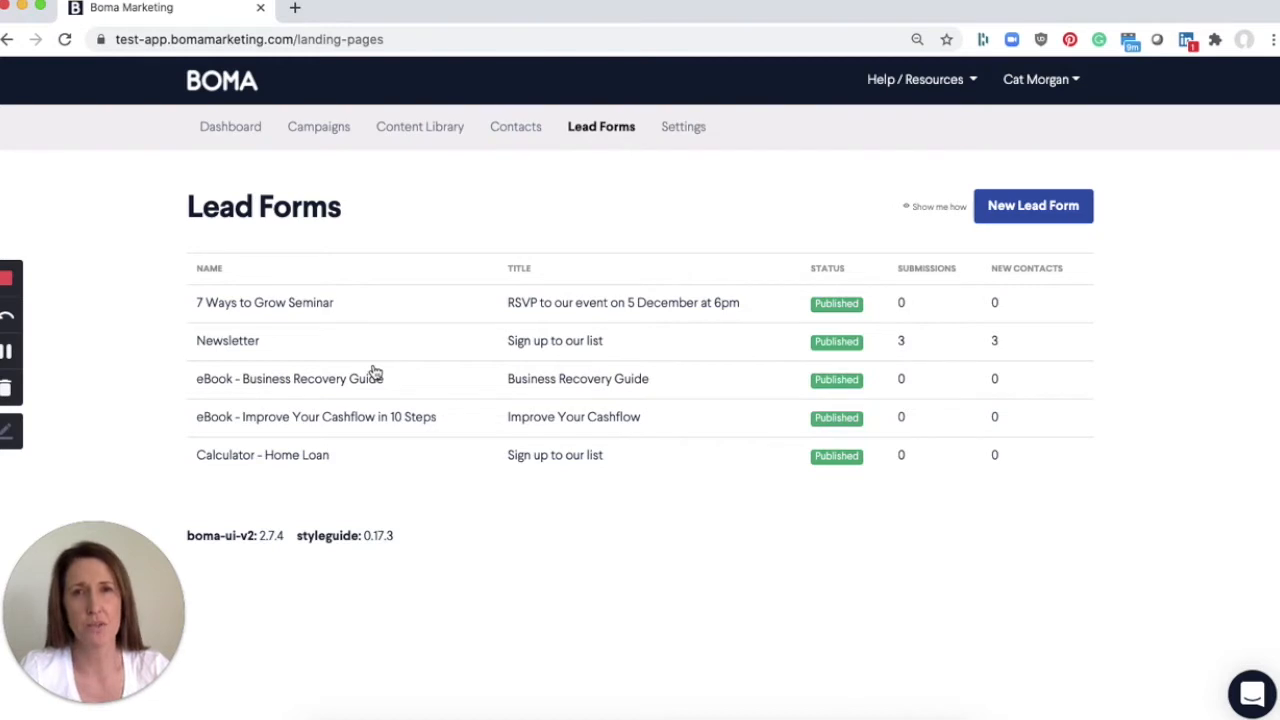
{"action": "left_click", "coordinate": [289, 343]}
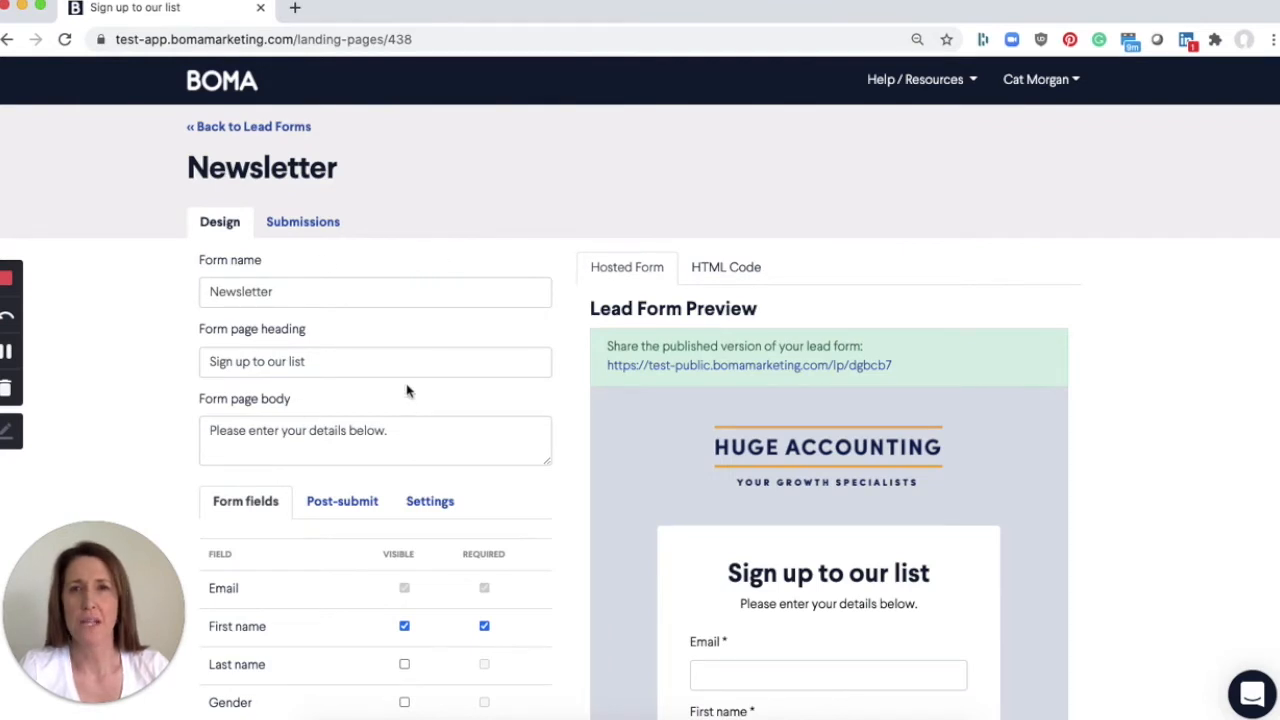
{"action": "scroll", "coordinate": [407, 390], "scroll_direction": "down", "scroll_amount": 3}
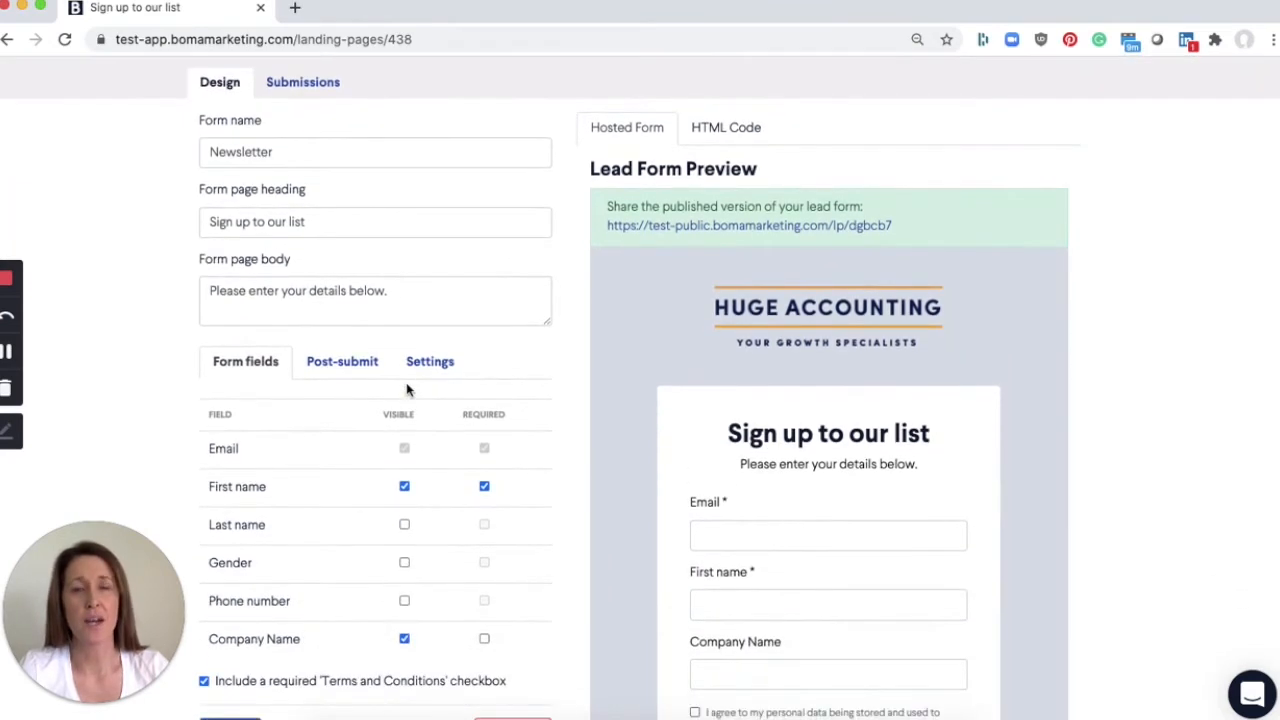
{"action": "scroll", "coordinate": [407, 390], "scroll_direction": "up", "scroll_amount": 1}
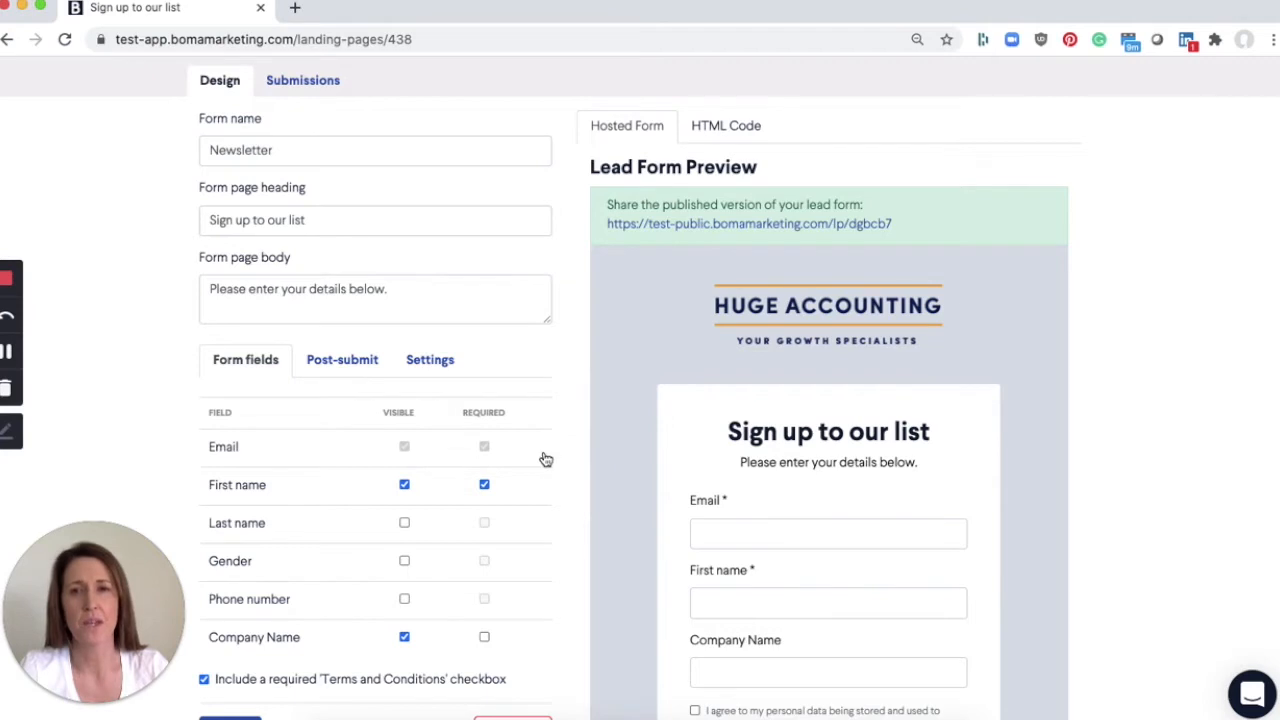
{"action": "scroll", "coordinate": [543, 457], "scroll_direction": "down", "scroll_amount": 3}
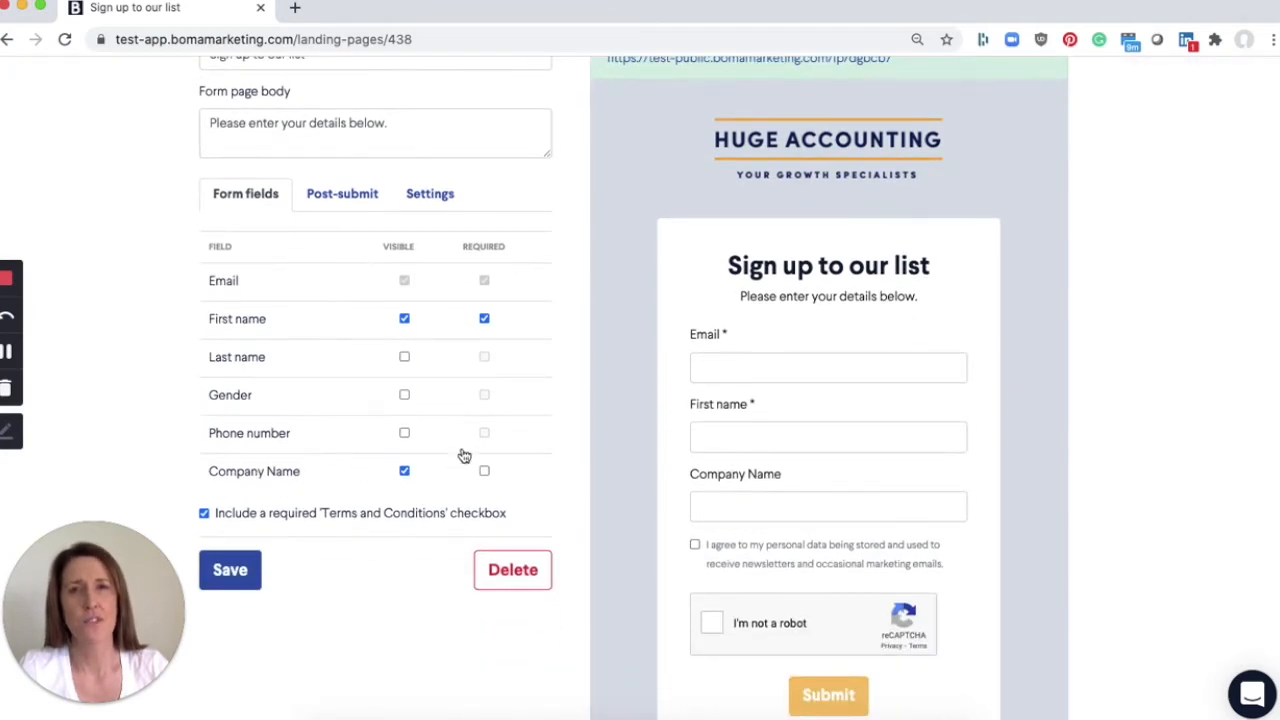
{"action": "scroll", "coordinate": [498, 360], "scroll_direction": "up", "scroll_amount": 1}
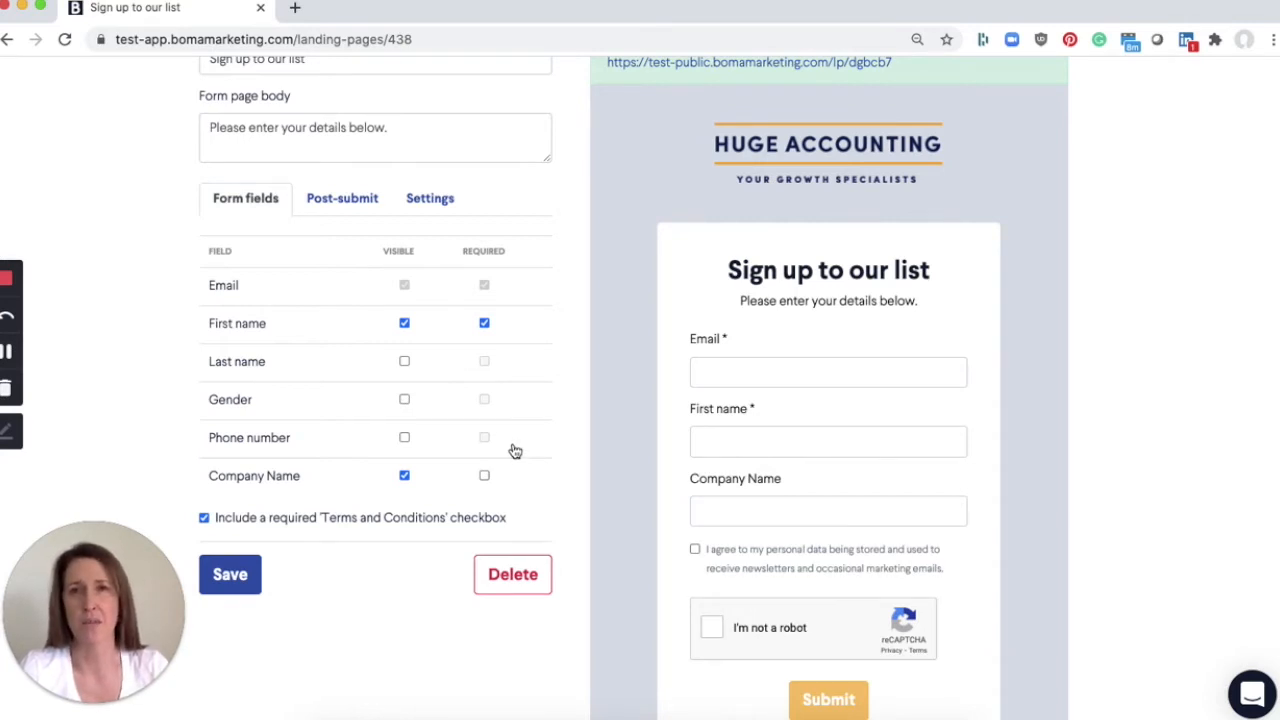
{"action": "scroll", "coordinate": [515, 451], "scroll_direction": "down", "scroll_amount": 3}
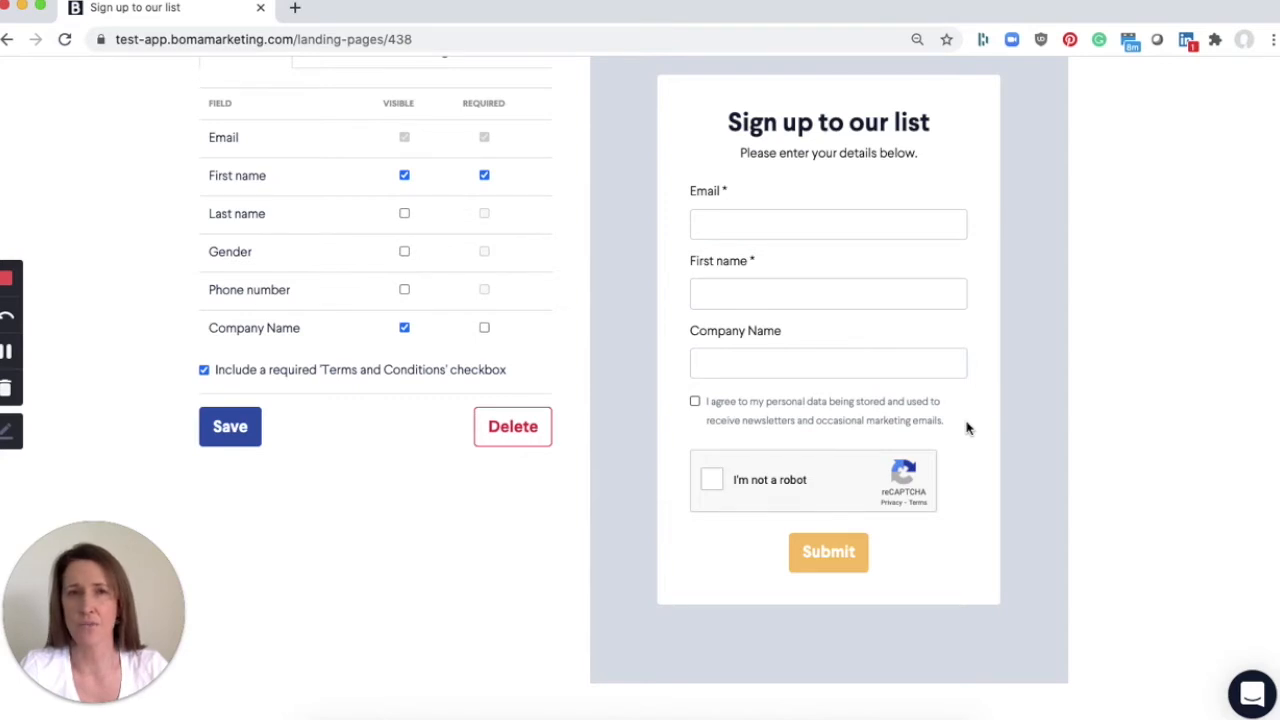
{"action": "scroll", "coordinate": [966, 428], "scroll_direction": "up", "scroll_amount": 3}
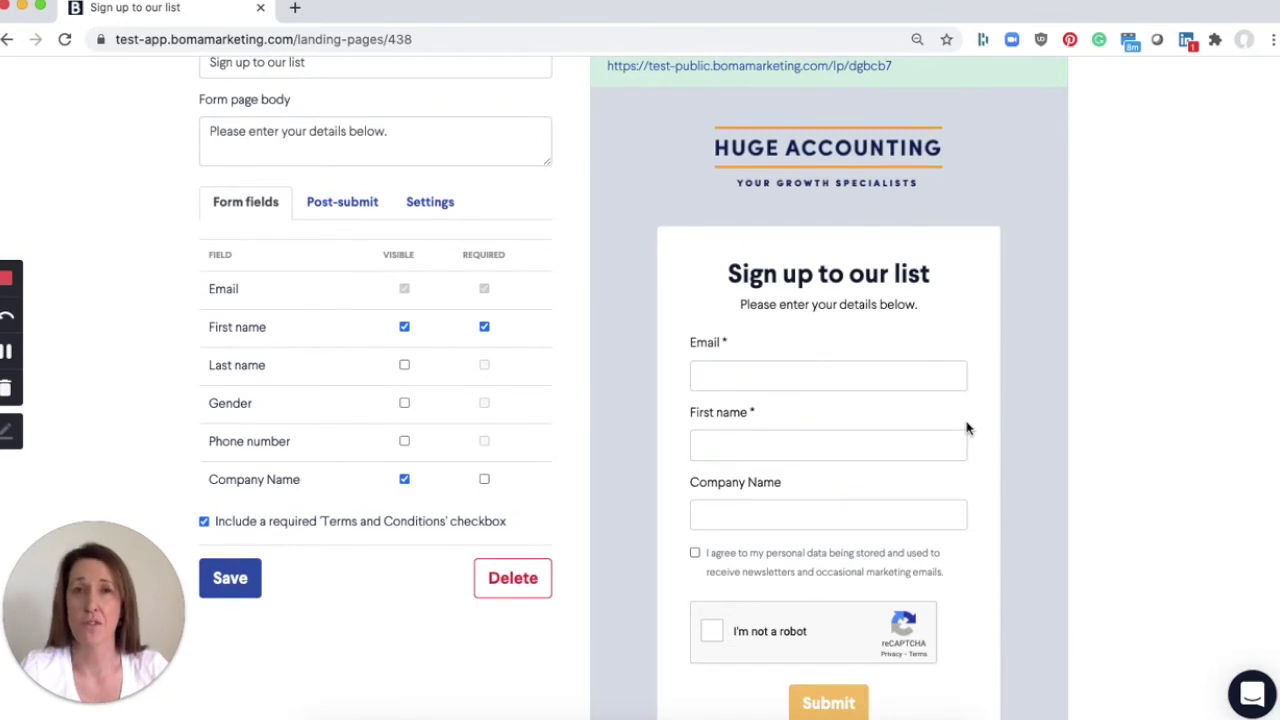
{"action": "scroll", "coordinate": [966, 428], "scroll_direction": "down", "scroll_amount": 2}
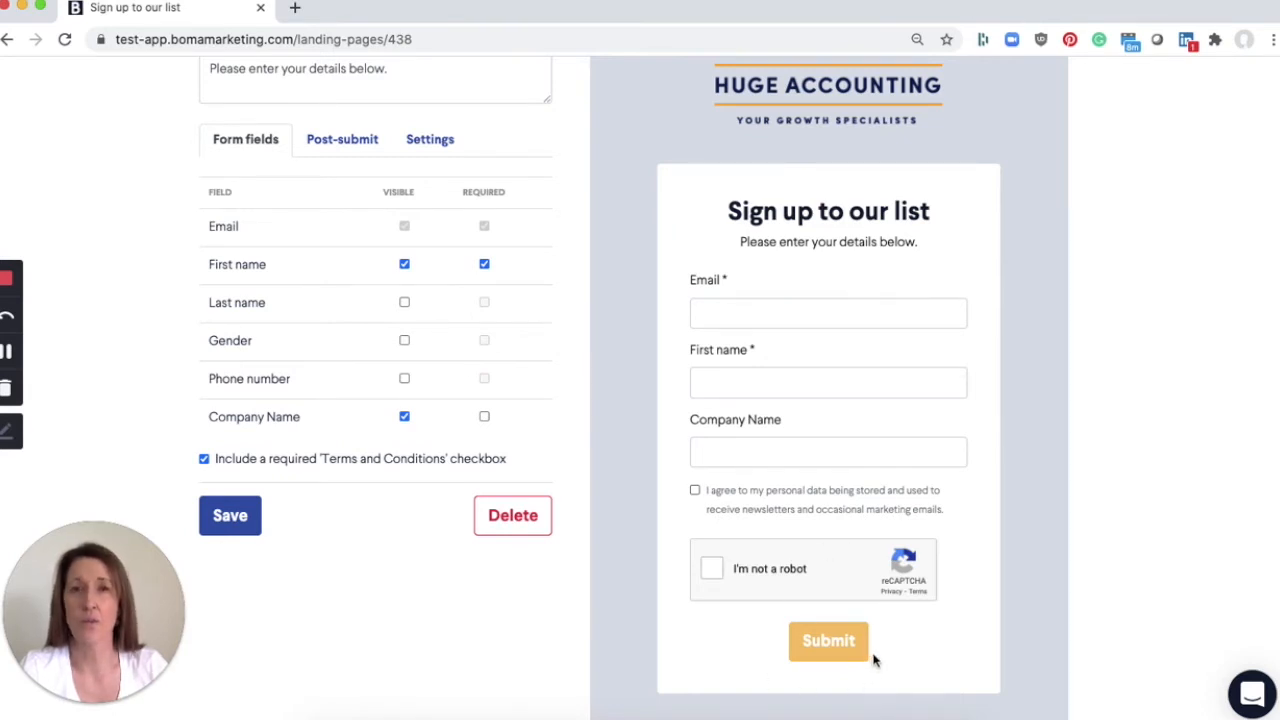
- Review the form's post-submit options, switching to a custom page and back to showing a message
{"action": "left_click", "coordinate": [346, 144]}
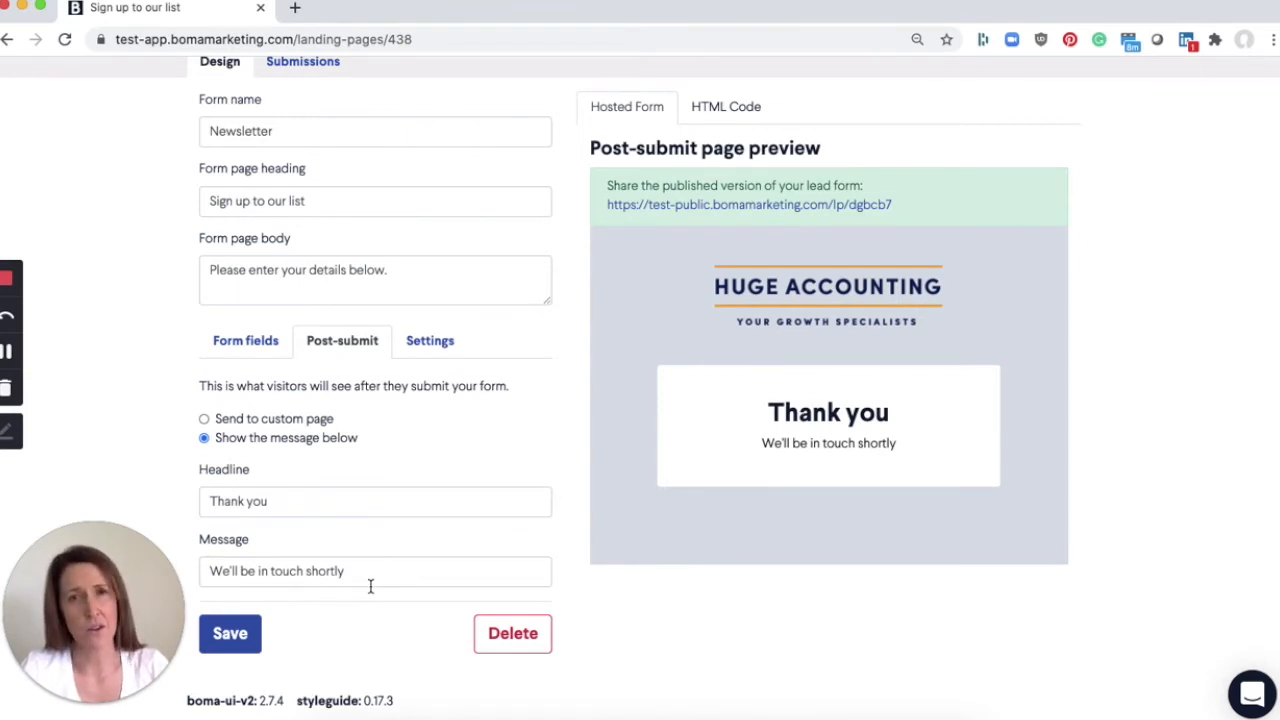
{"action": "left_click", "coordinate": [206, 420]}
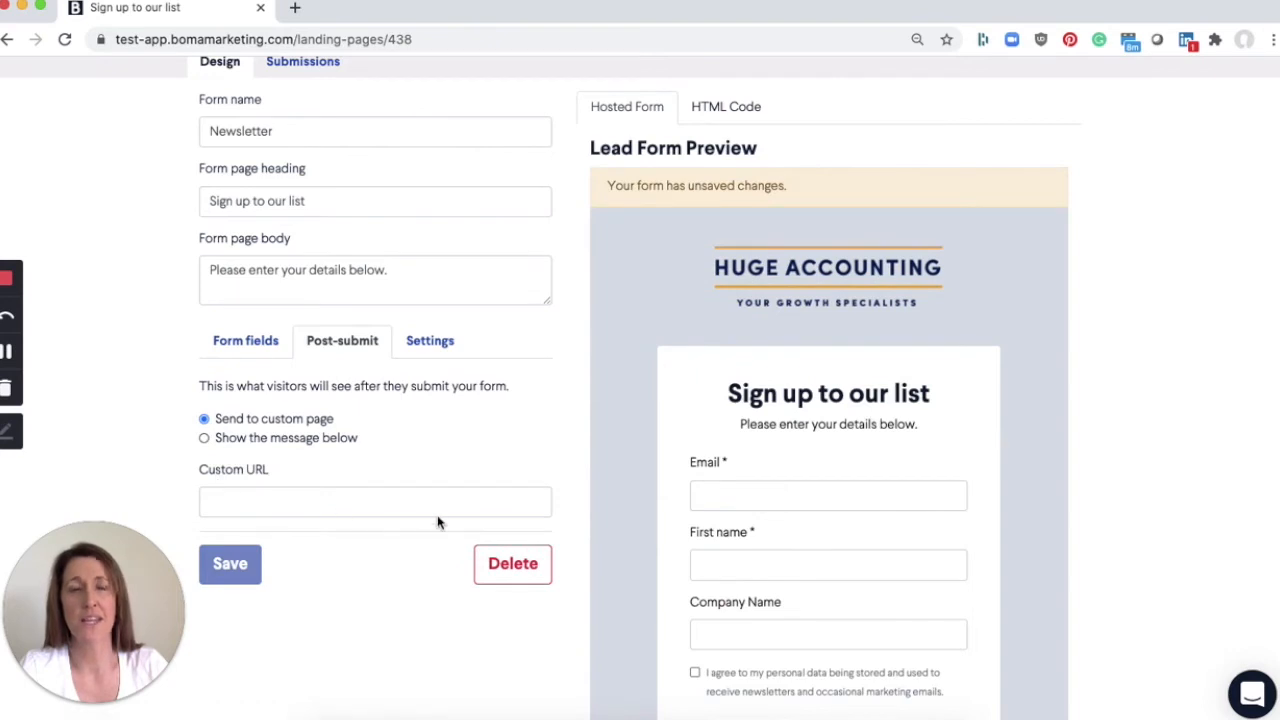
{"action": "left_click", "coordinate": [206, 439]}
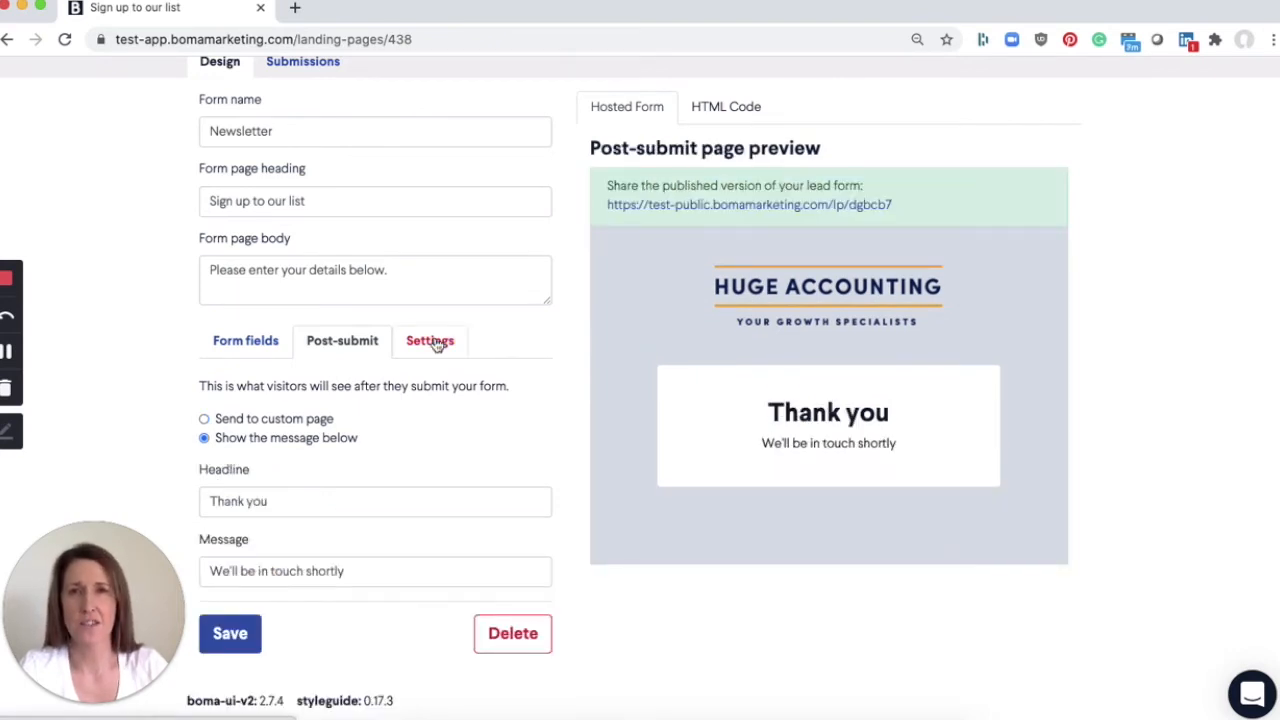
- Review the form's contact tag, notification email, hosting domain and theme settings, and save the form
{"action": "left_click", "coordinate": [433, 342]}
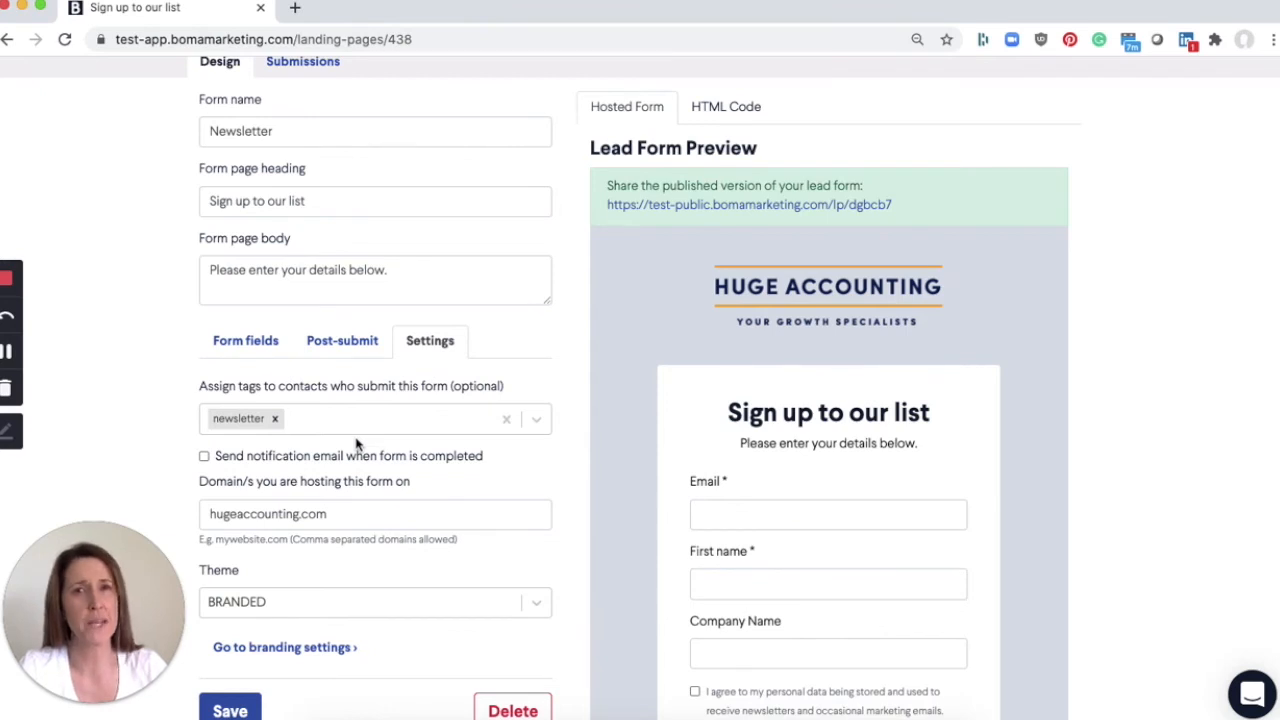
{"action": "scroll", "coordinate": [357, 443], "scroll_direction": "down", "scroll_amount": 1}
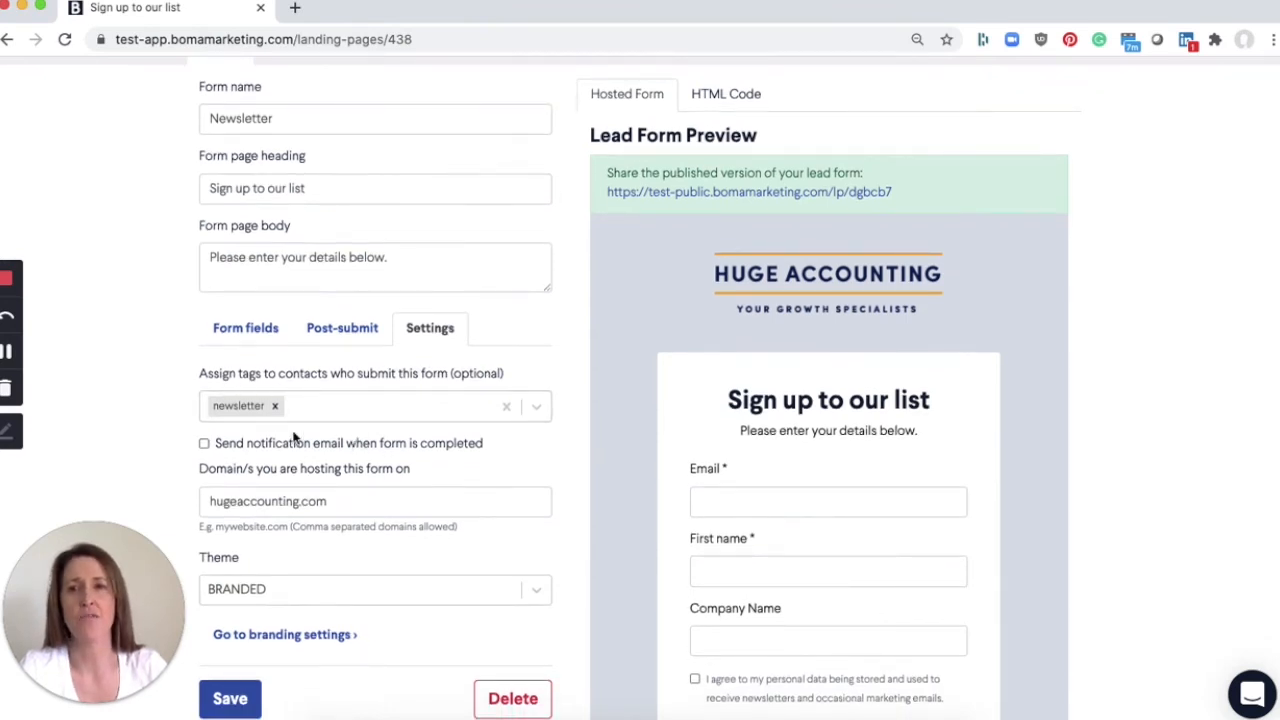
{"action": "scroll", "coordinate": [310, 418], "scroll_direction": "down", "scroll_amount": 2}
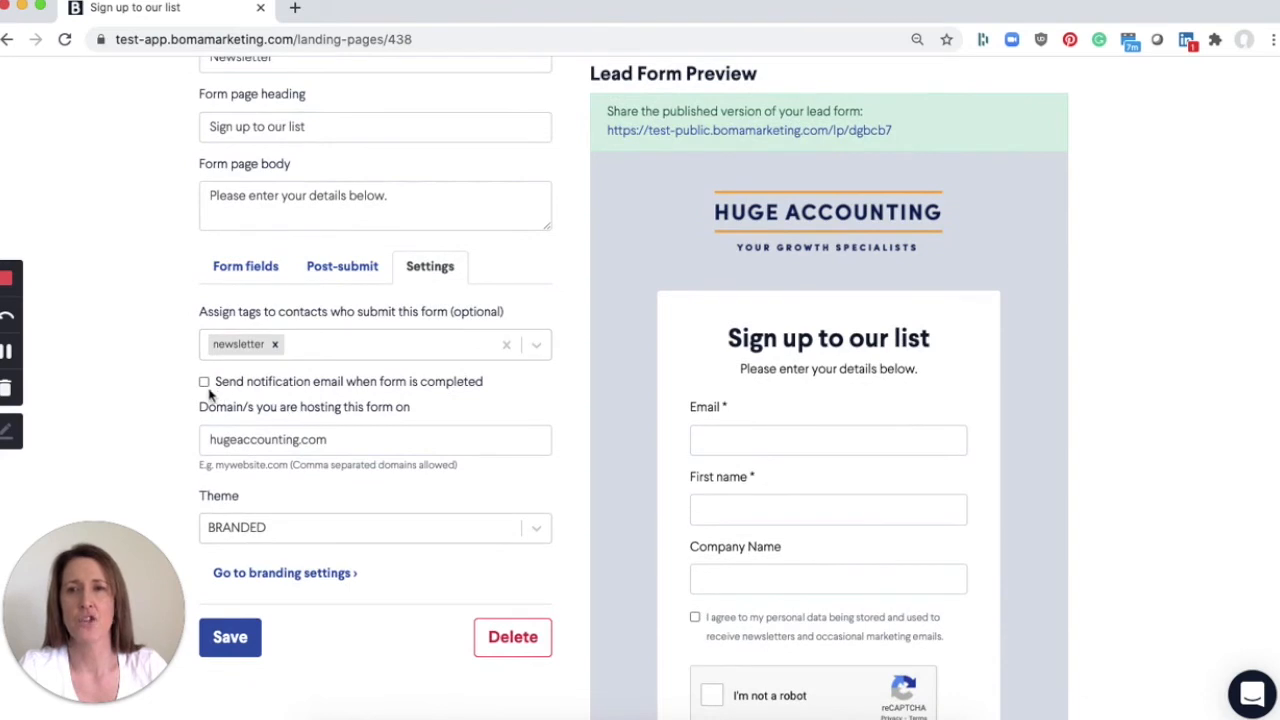
{"action": "left_click_drag", "start_coordinate": [407, 387], "coordinate": [265, 388]}
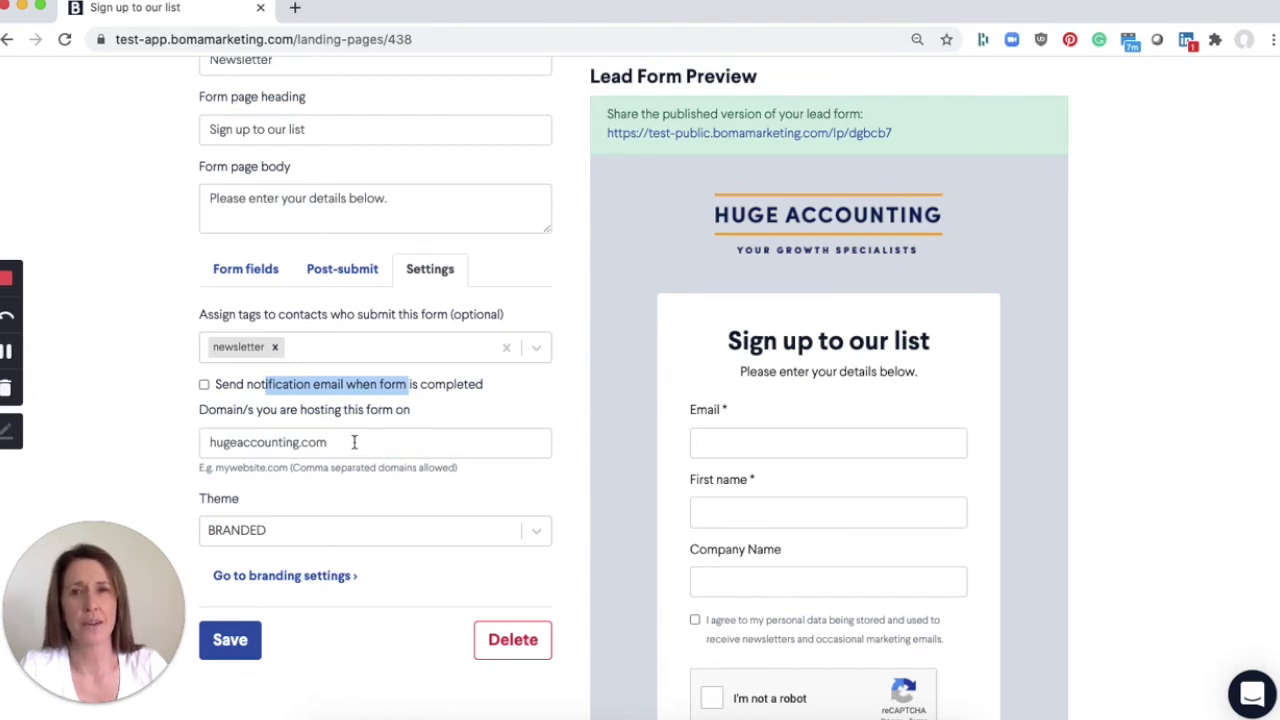
{"action": "left_click_drag", "start_coordinate": [352, 442], "coordinate": [207, 443]}
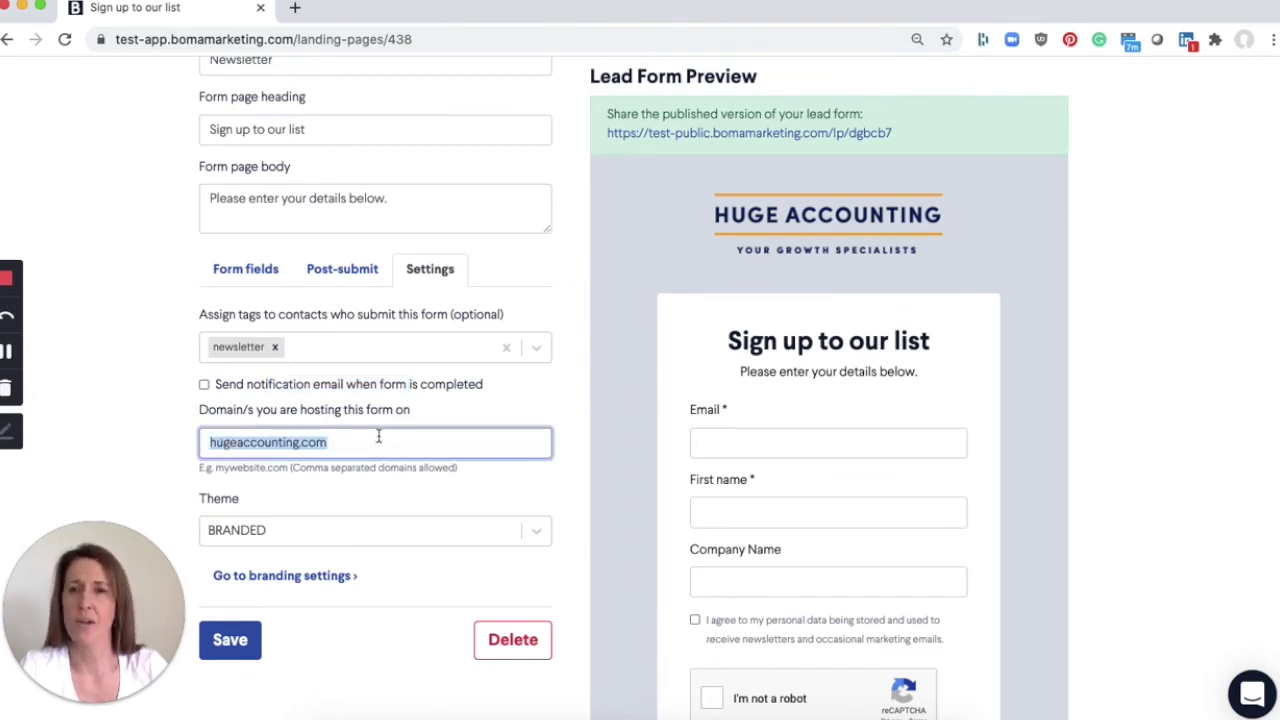
{"action": "scroll", "coordinate": [378, 438], "scroll_direction": "down", "scroll_amount": 1}
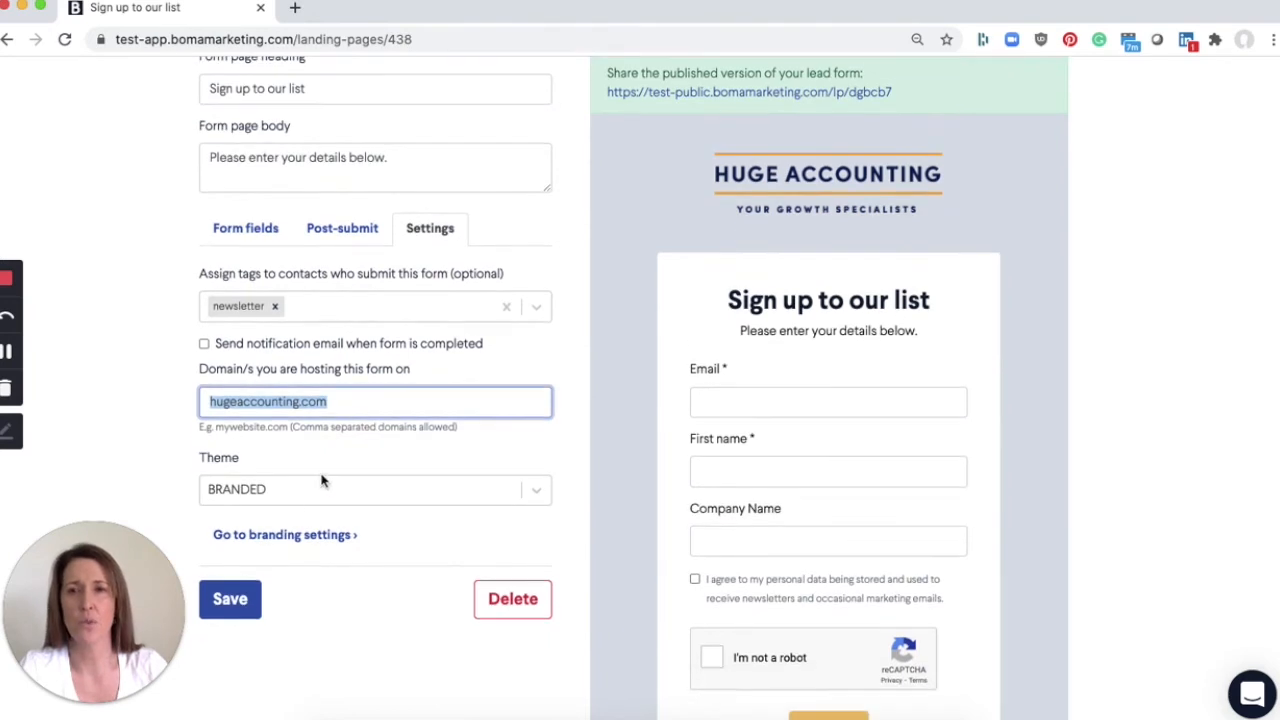
{"action": "left_click", "coordinate": [231, 607]}
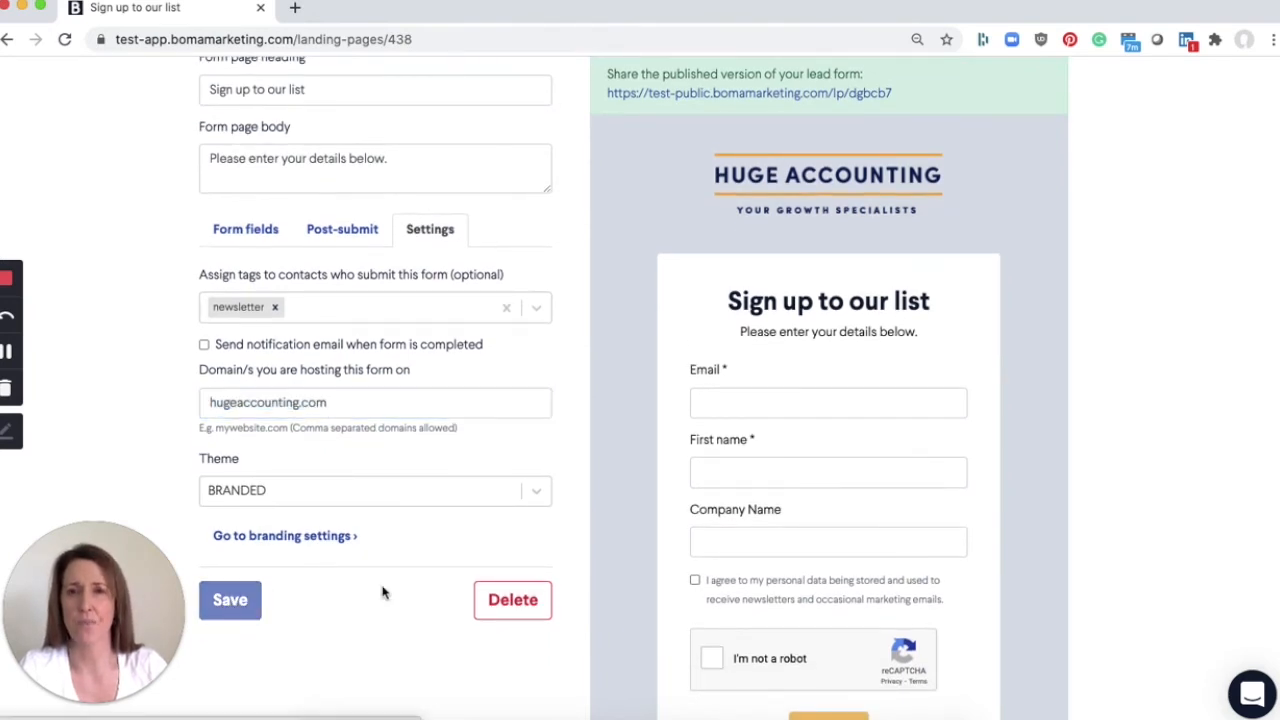
- Check the published form's share link and display the HTML code for embedding the form in a website
{"action": "scroll", "coordinate": [385, 577], "scroll_direction": "up", "scroll_amount": 2}
{"action": "scroll", "coordinate": [385, 577], "scroll_direction": "up", "scroll_amount": 3}
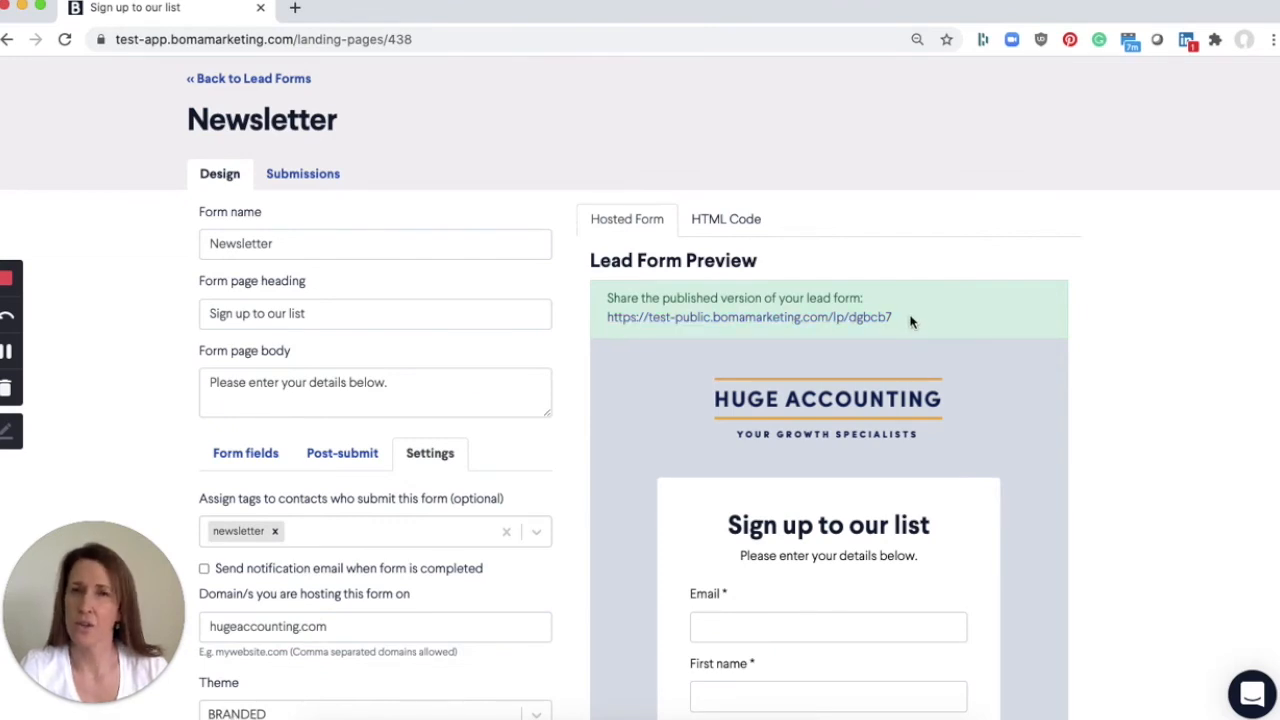
{"action": "scroll", "coordinate": [910, 321], "scroll_direction": "down", "scroll_amount": 1}
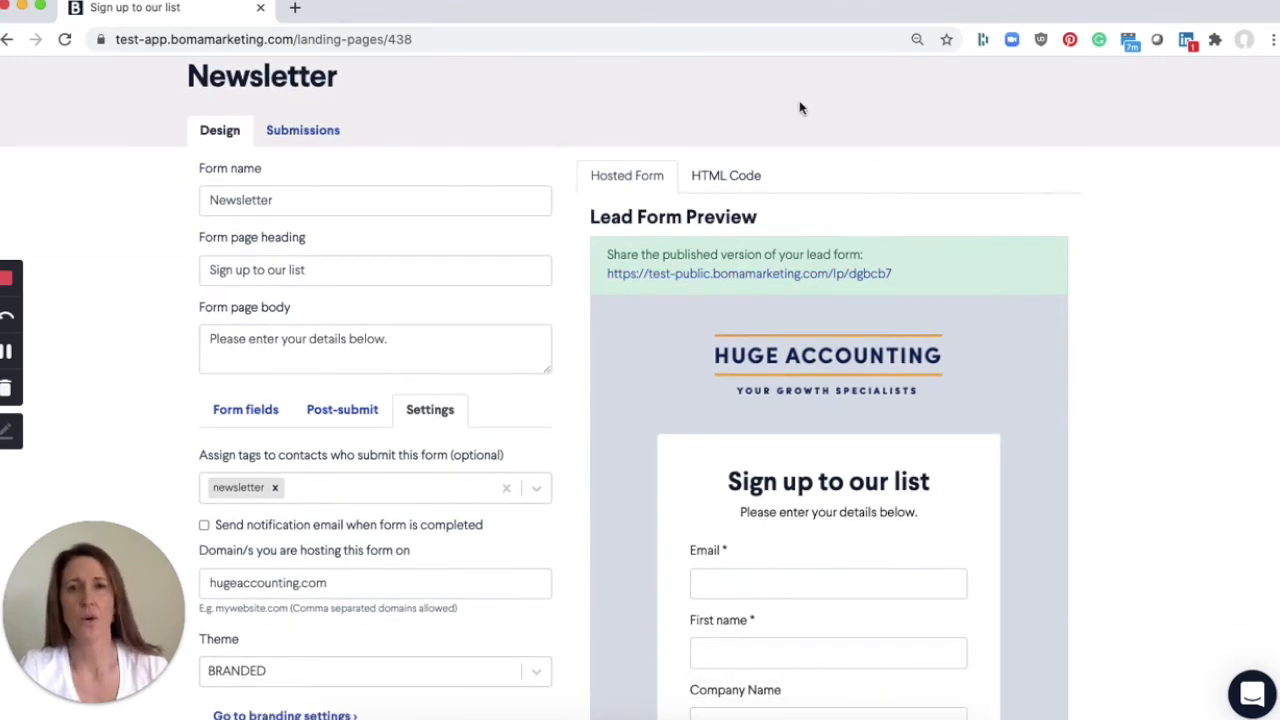
{"action": "left_click", "coordinate": [744, 175]}
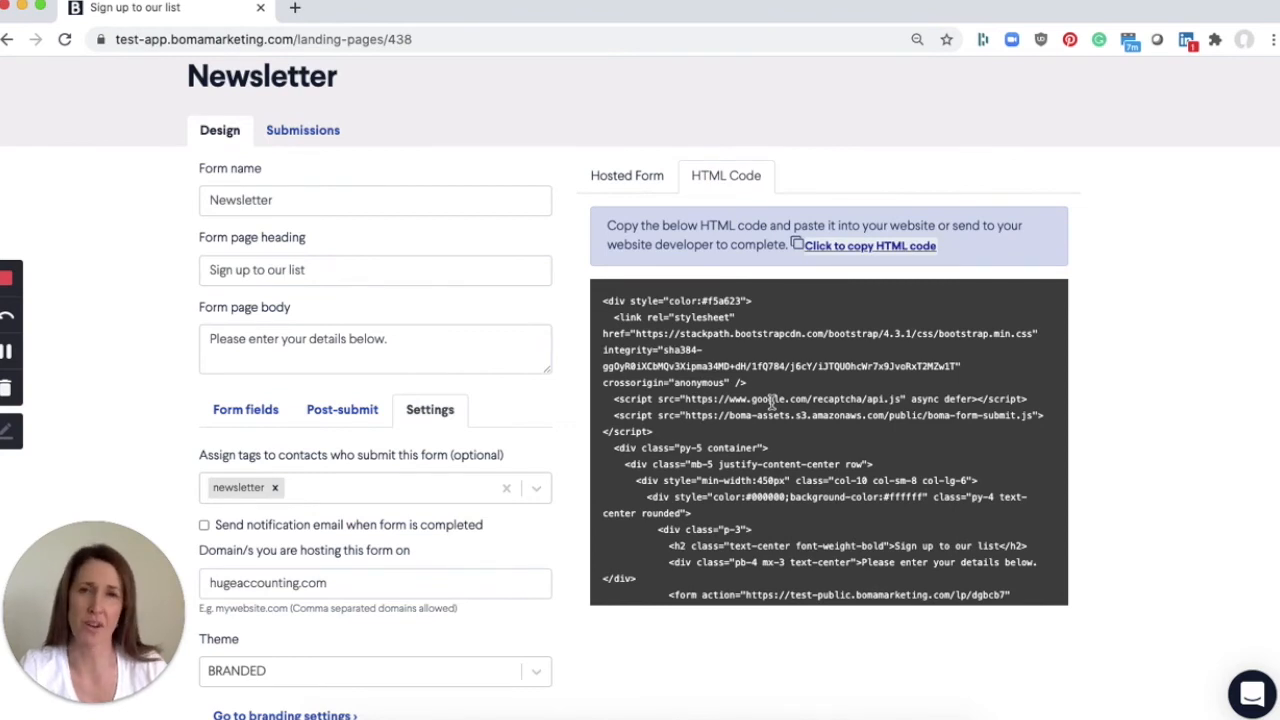
- Look through the Newsletter form's submissions and return to the list of lead forms
{"action": "left_click", "coordinate": [323, 133]}
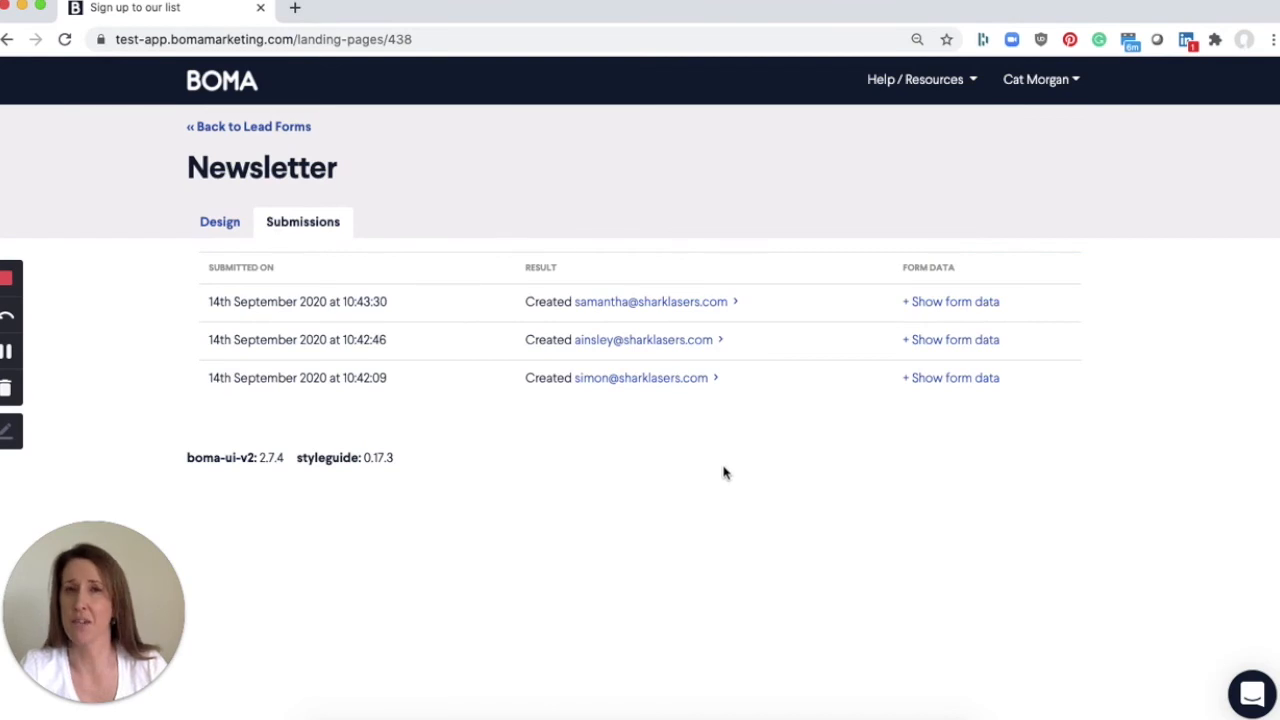
{"action": "left_click", "coordinate": [270, 128]}
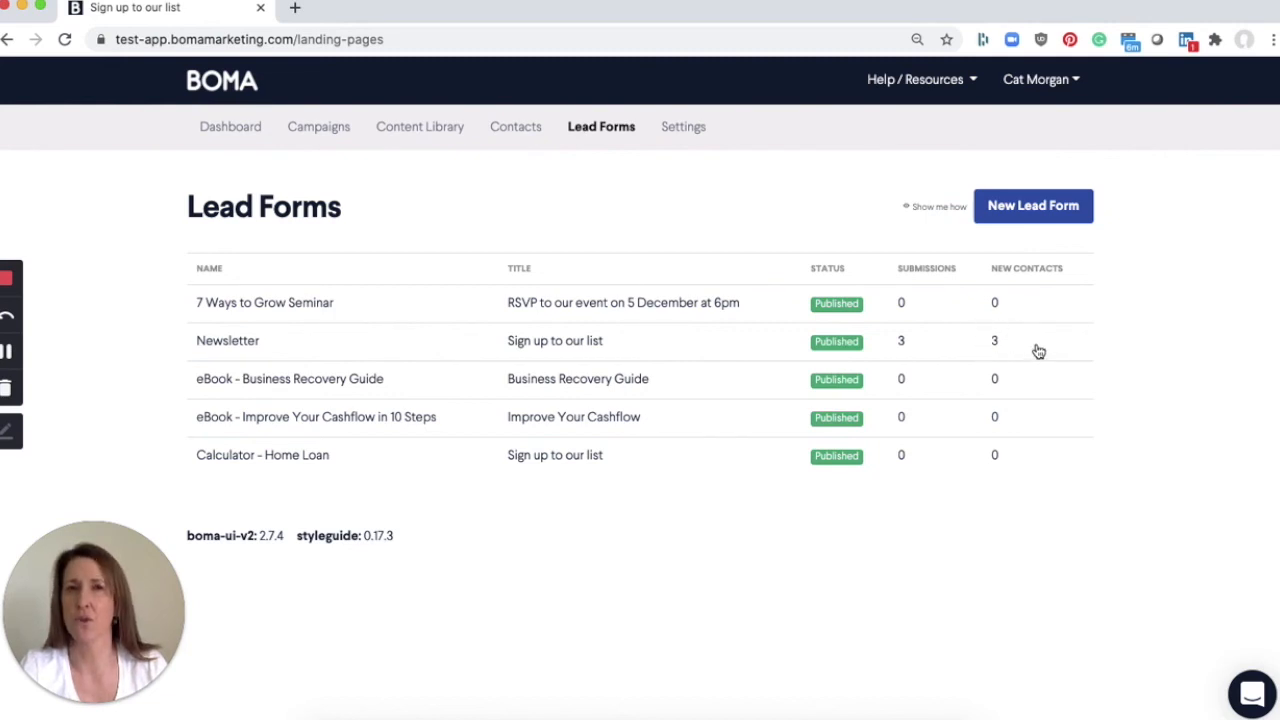
- Search the subscribed contacts for those with the newsletter tag
{"action": "left_click", "coordinate": [510, 128]}
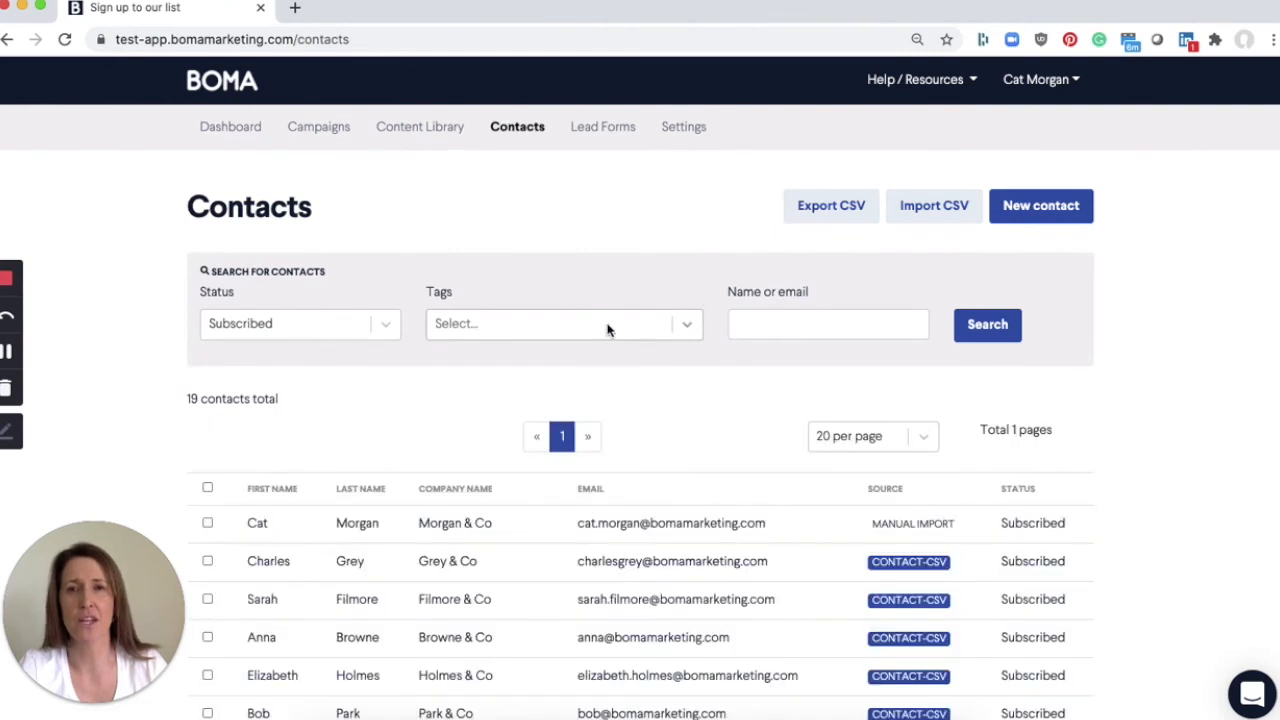
{"action": "left_click", "coordinate": [607, 330]}
{"action": "type", "text": "n"}
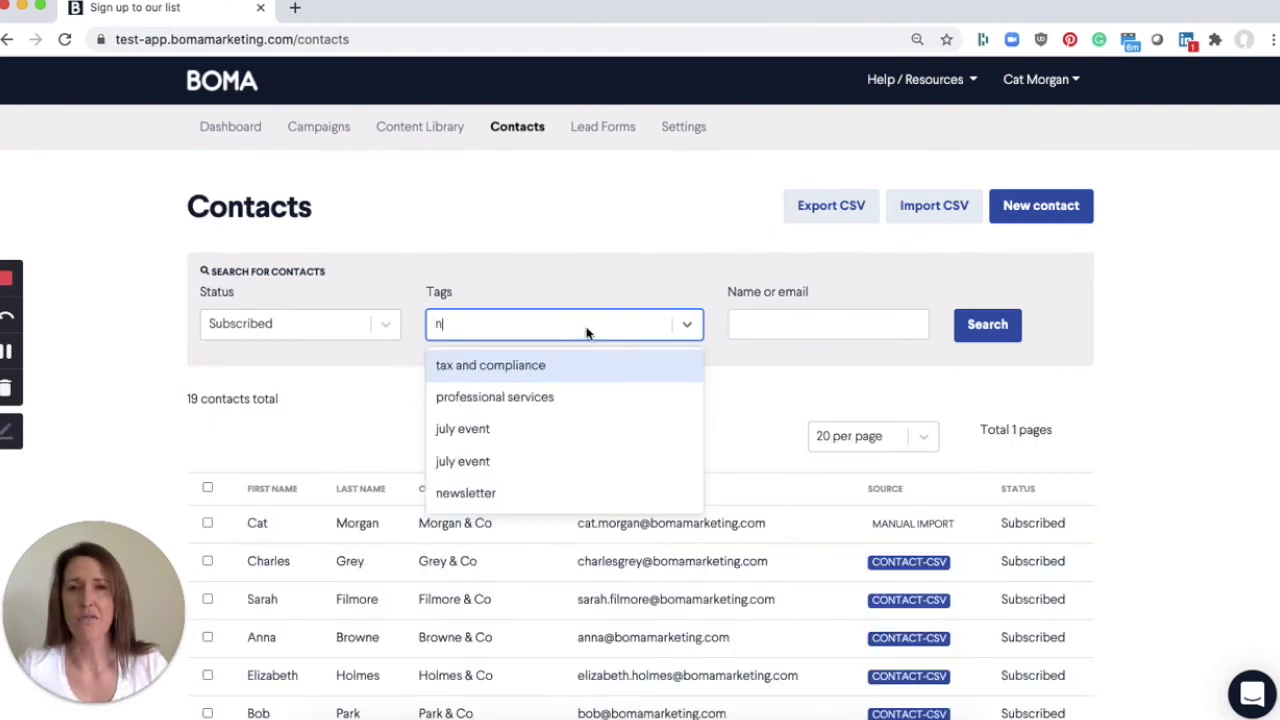
{"action": "left_click", "coordinate": [500, 492]}
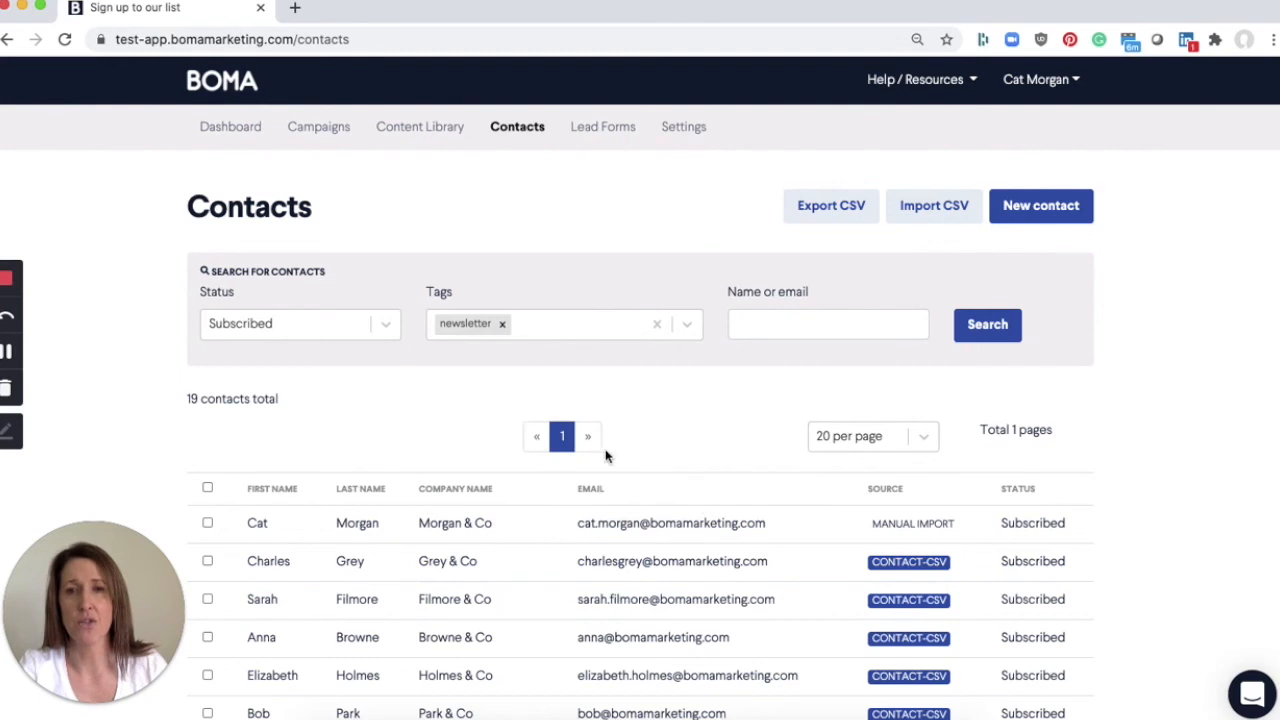
{"action": "left_click", "coordinate": [986, 331]}
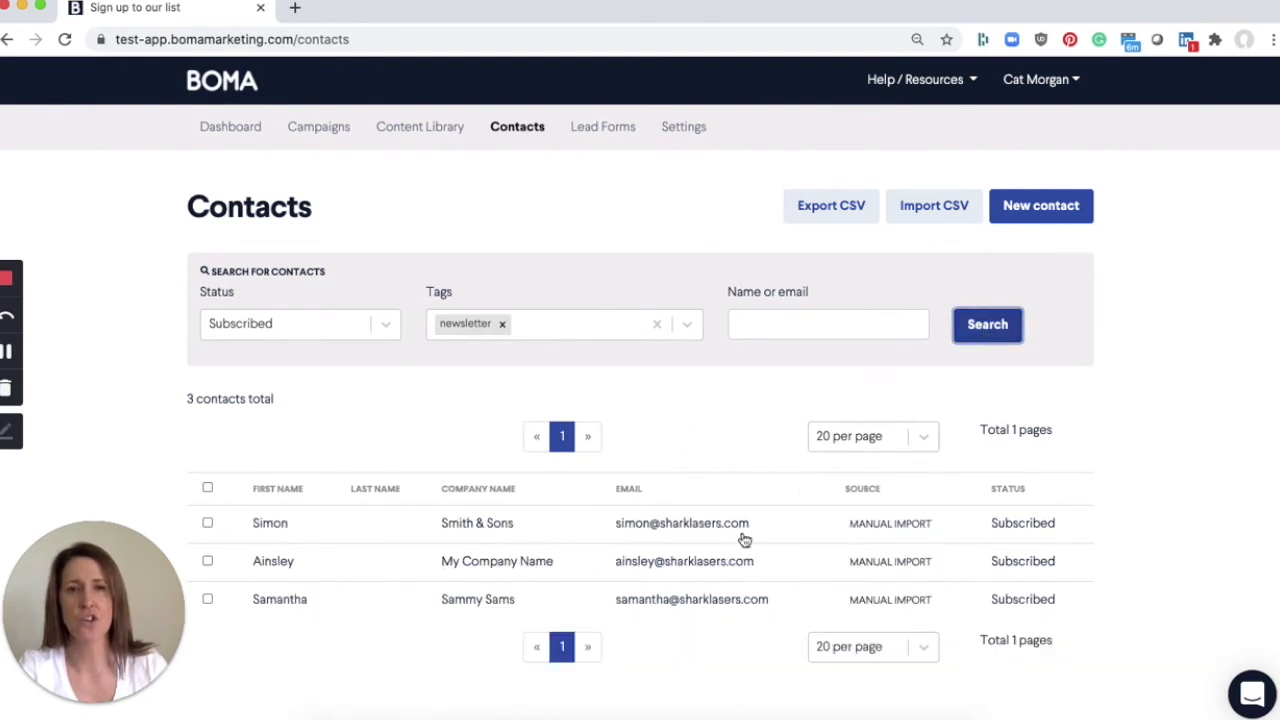